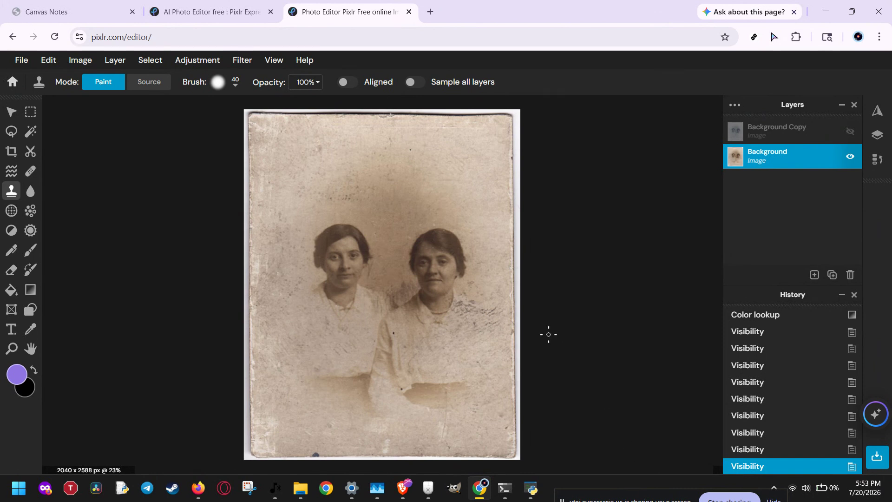
click(461, 37)
click(190, 37)
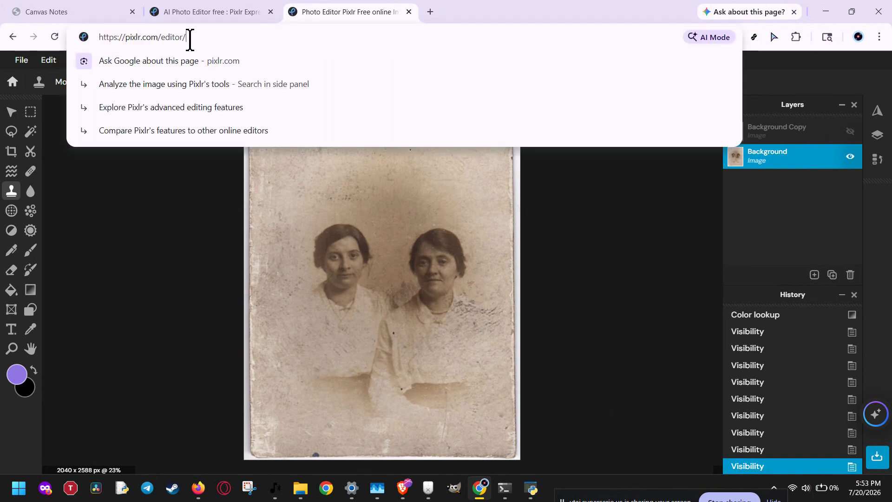
click(180, 197)
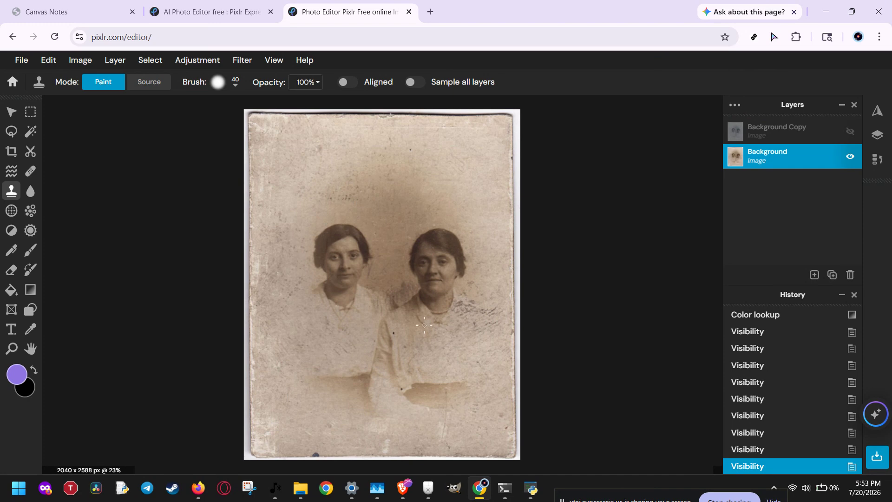
click(21, 59)
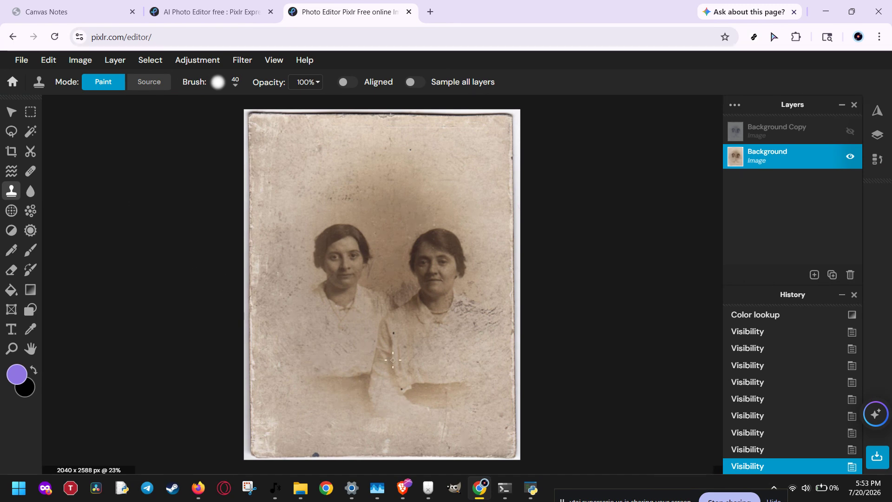
Remove the two dark spots on the right woman's blouse near her sleeve with the Heal tool's Spot method
click(30, 131)
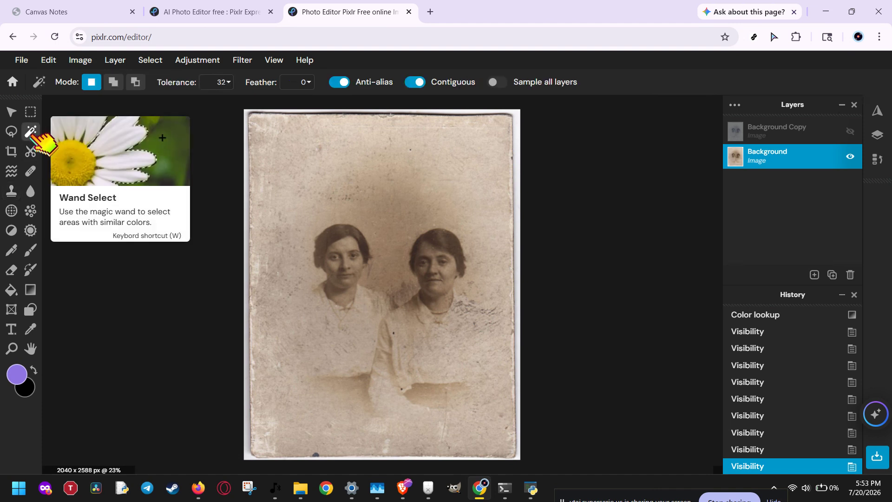
click(31, 171)
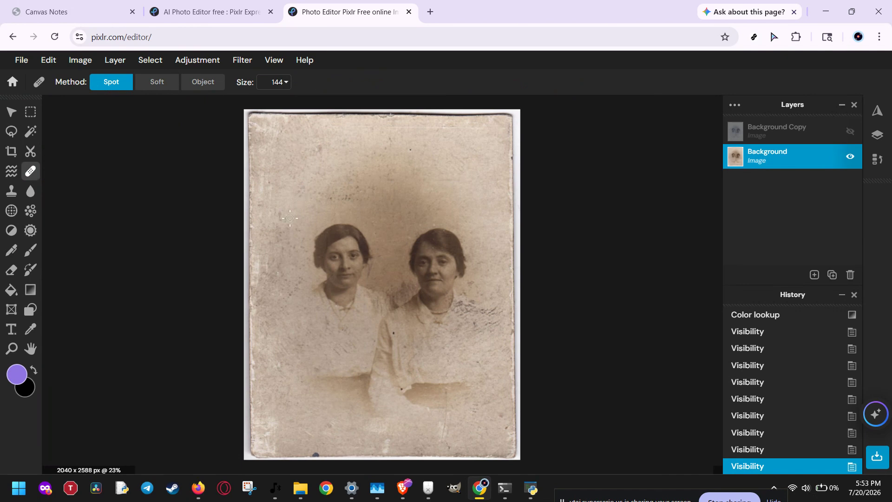
scroll(273, 292, up, 5)
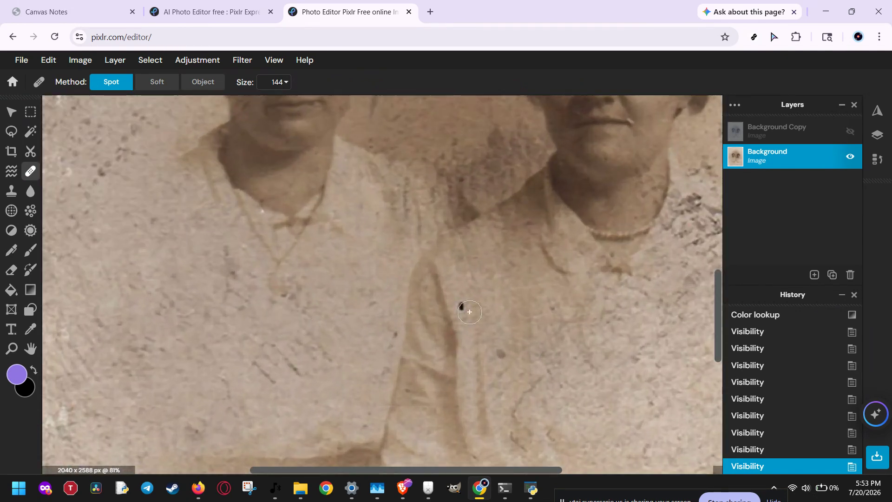
click(491, 349)
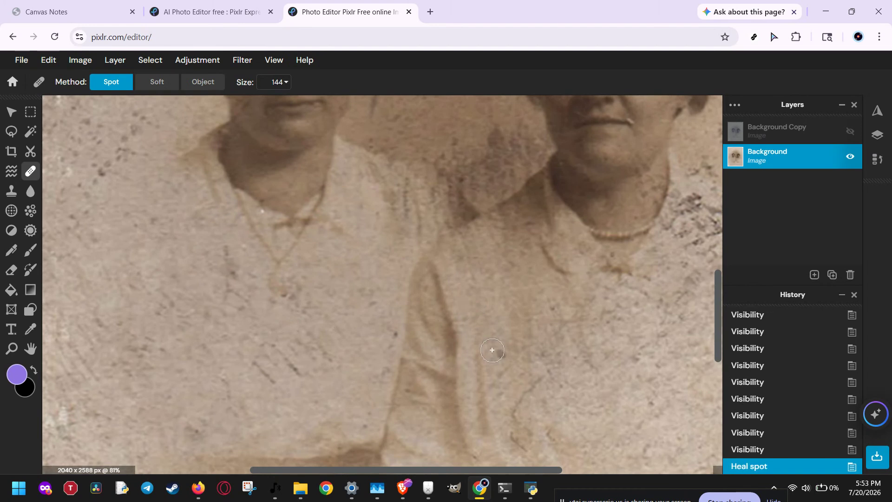
click(502, 355)
Set the healing size to 126 and heal the scratches and specks across the left woman's blouse
click(278, 82)
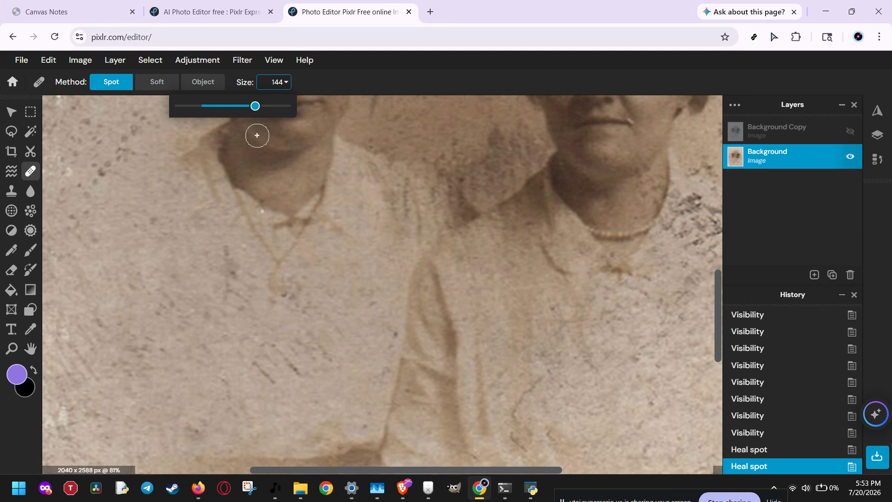
drag(255, 106, 246, 106)
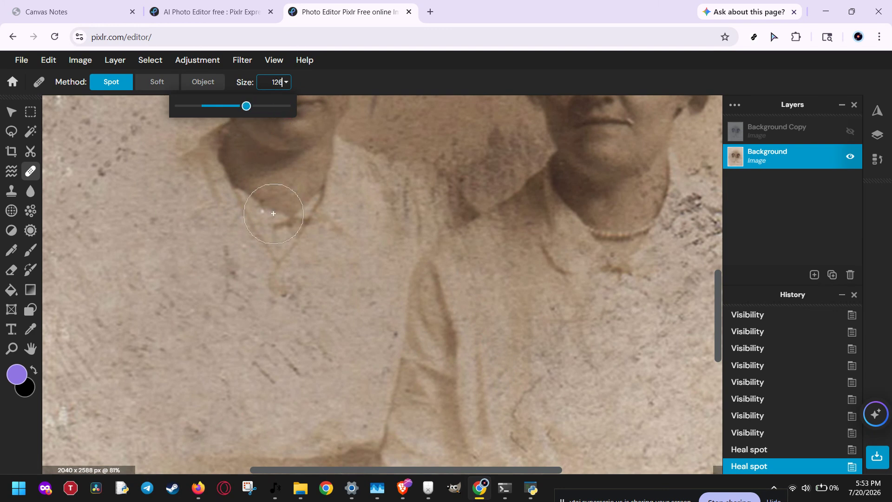
click(304, 288)
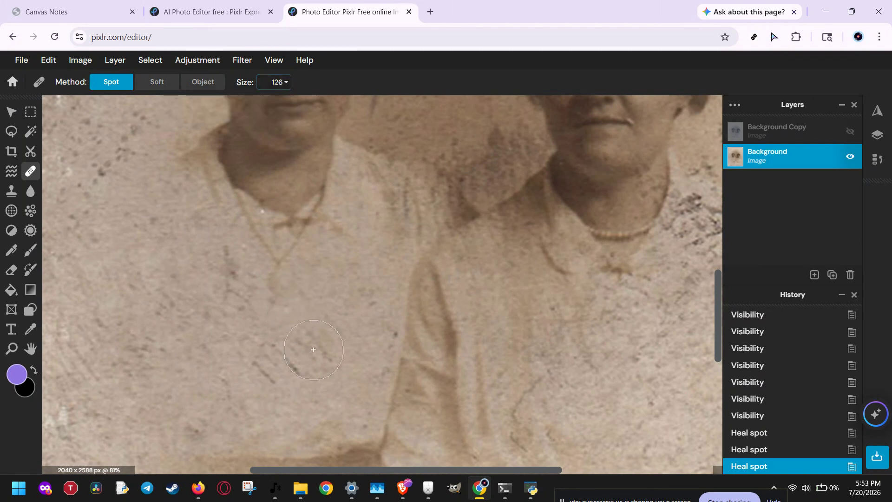
click(285, 367)
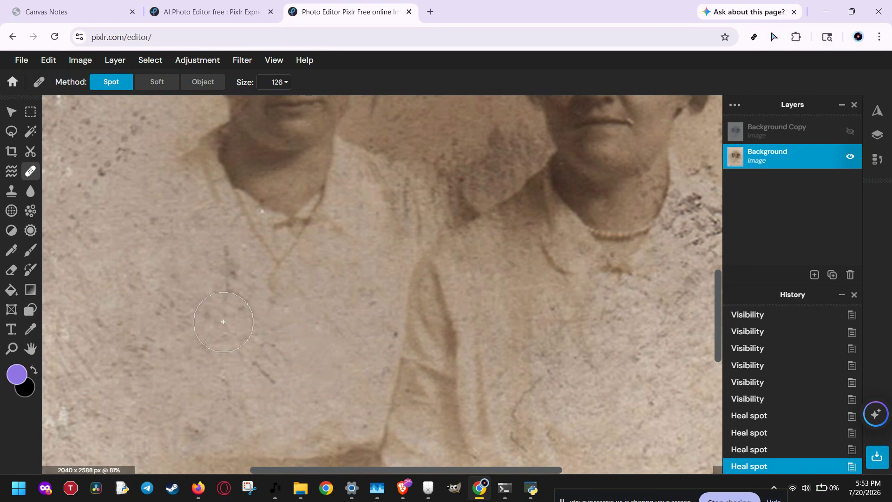
click(231, 275)
Spot-heal the dark scratches beside the right woman's shoulder, out towards the photo's edge
scroll(166, 267, down, 4)
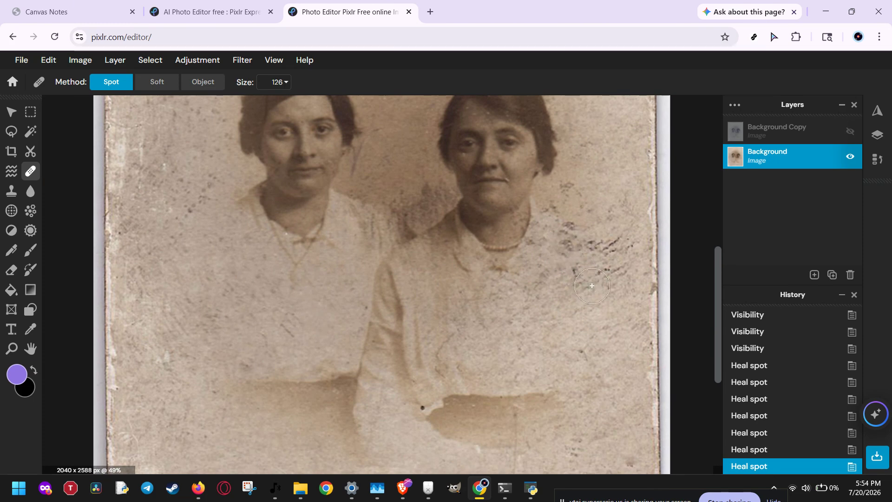
click(601, 258)
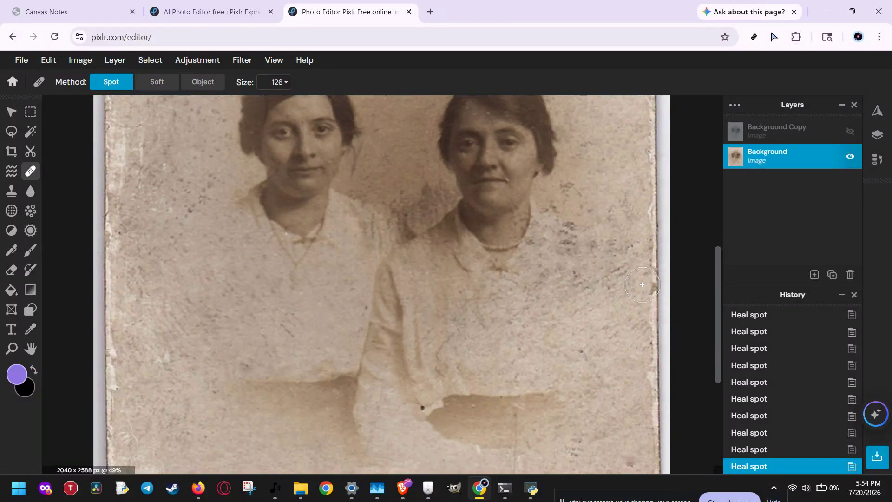
scroll(638, 293, down, 5)
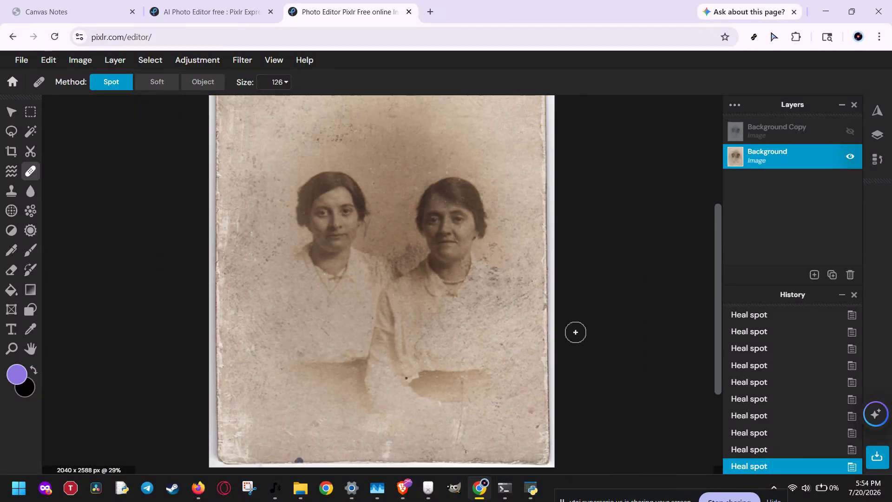
scroll(574, 330, down, 1)
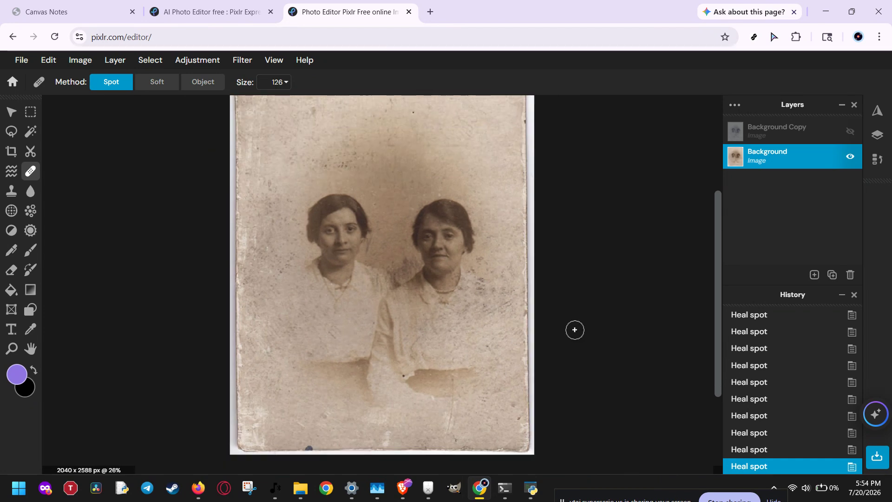
scroll(781, 409, up, 3)
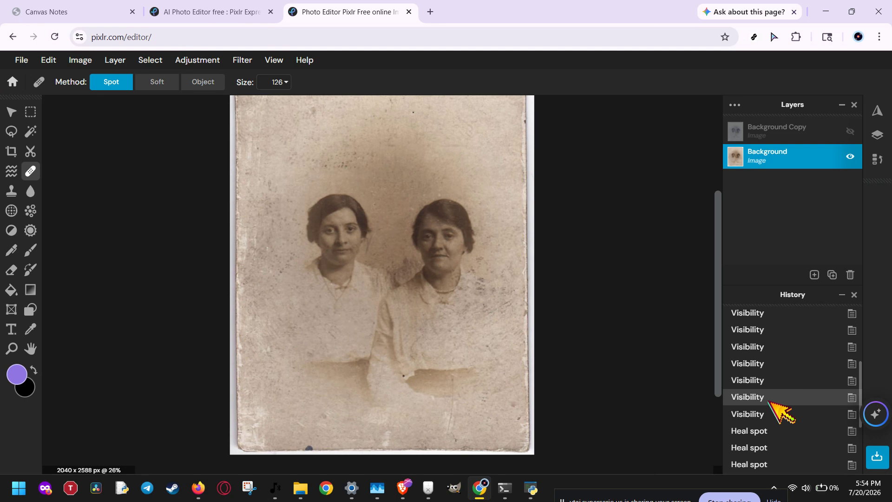
scroll(780, 409, up, 3)
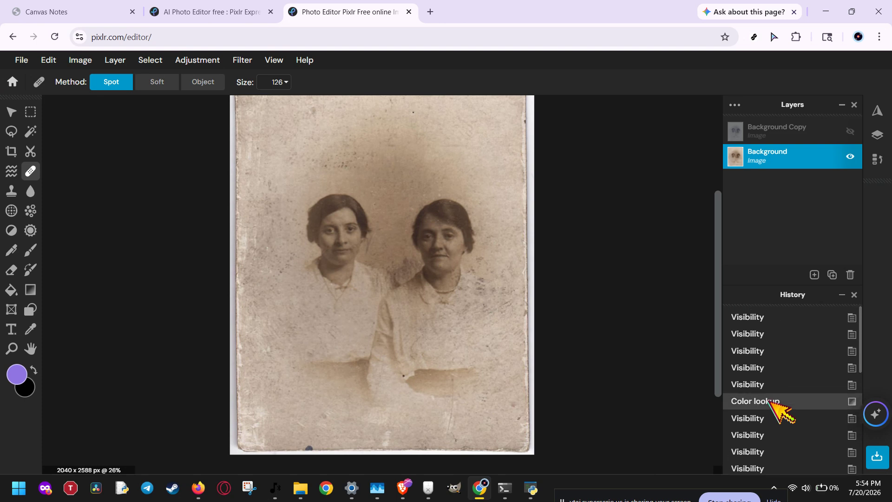
Clone background texture sampled above the right woman's head over the worn right border of the photo on the Background layer
click(12, 191)
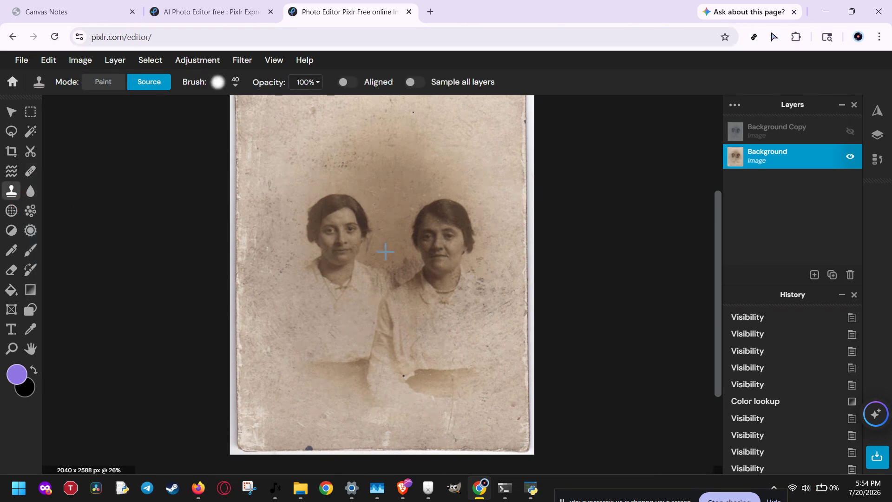
scroll(385, 251, up, 5)
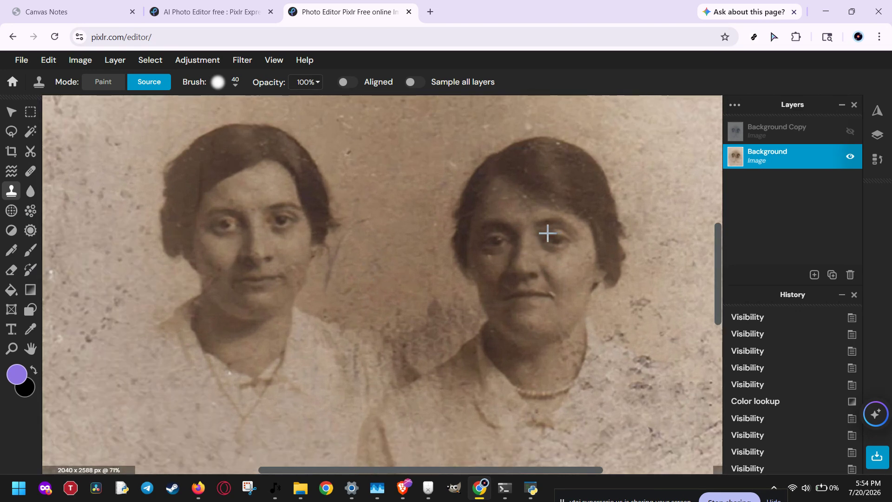
scroll(548, 233, up, 2)
scroll(546, 233, down, 5)
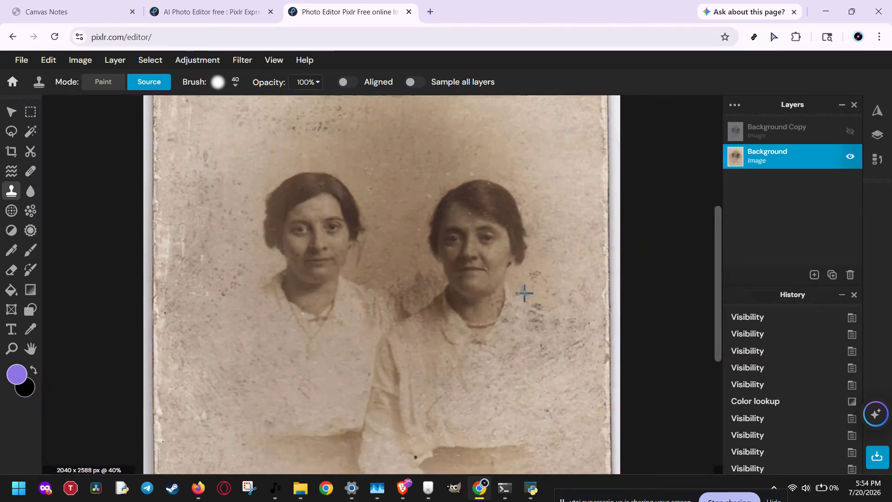
scroll(525, 293, up, 2)
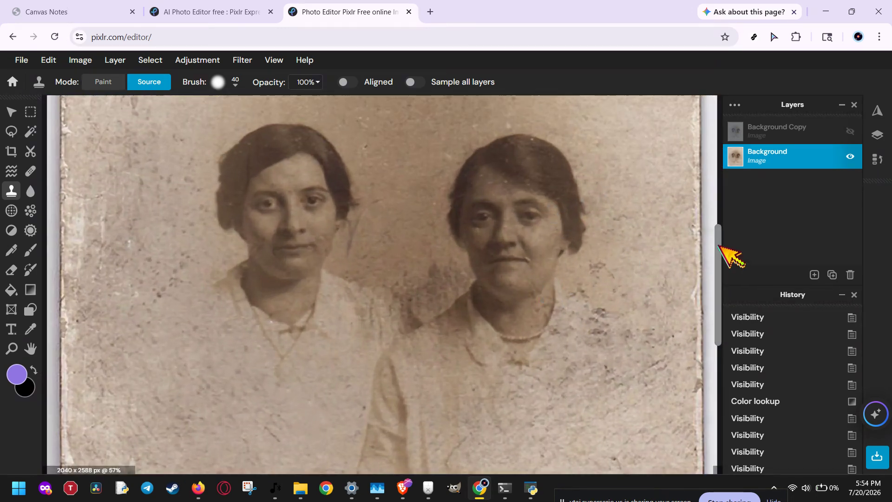
scroll(721, 232, up, 4)
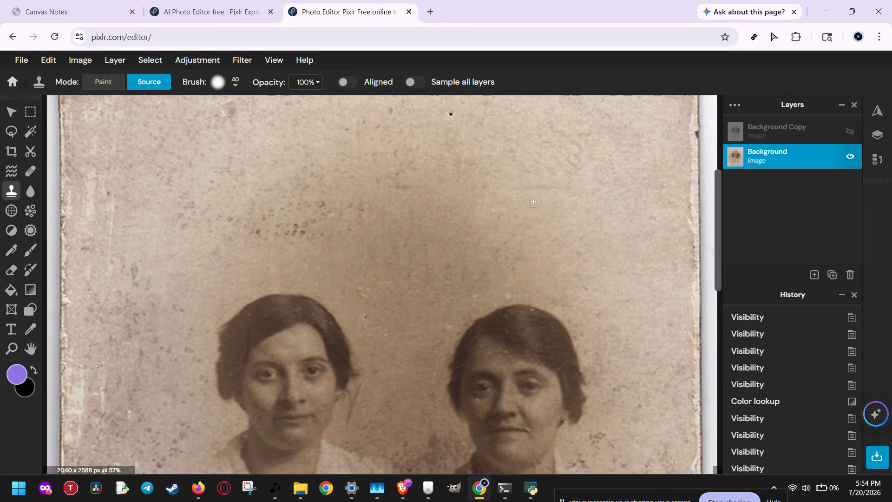
click(533, 201)
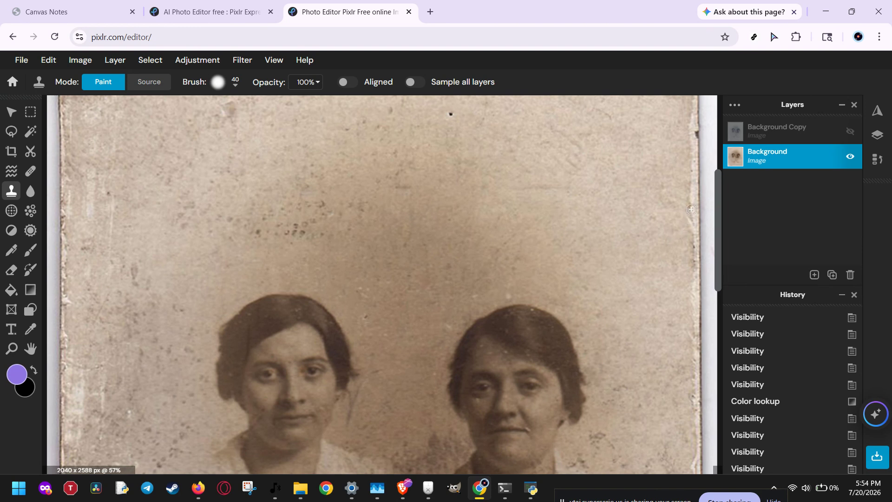
mouse_move(534, 208)
mouse_down()
mouse_move(534, 265)
mouse_move(534, 223)
mouse_move(534, 232)
mouse_up()
click(534, 201)
click(534, 205)
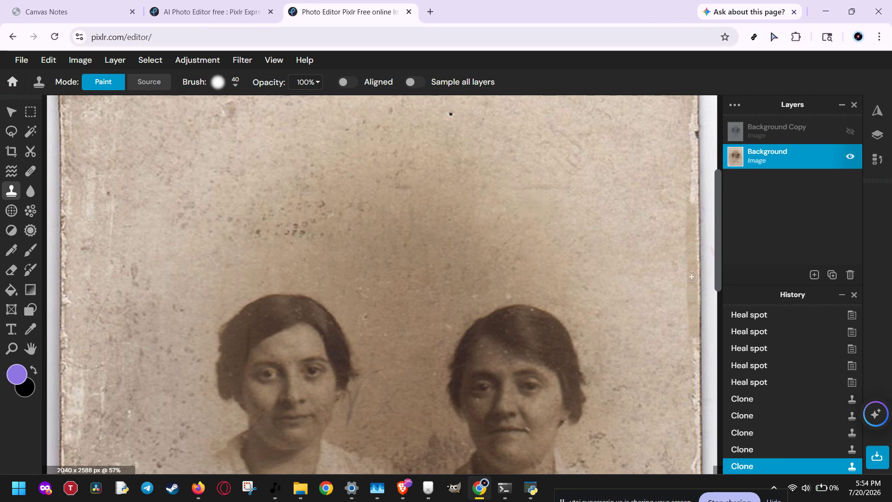
click(534, 210)
click(534, 214)
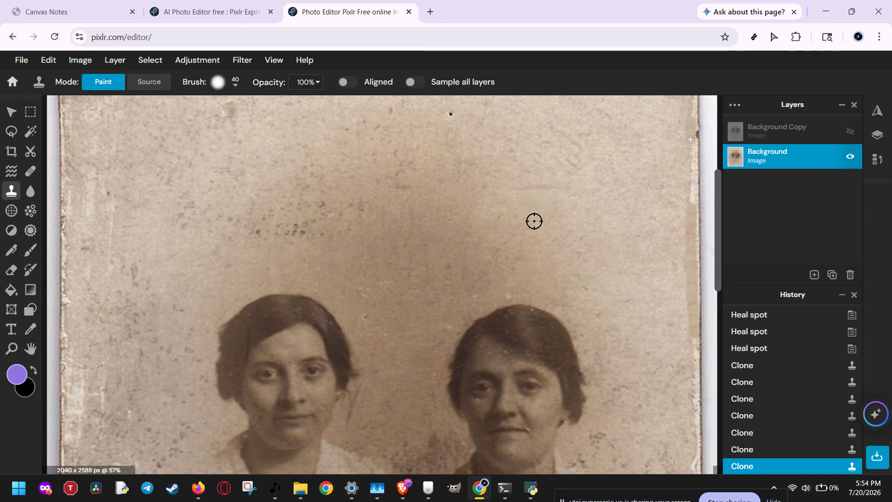
click(534, 201)
click(533, 225)
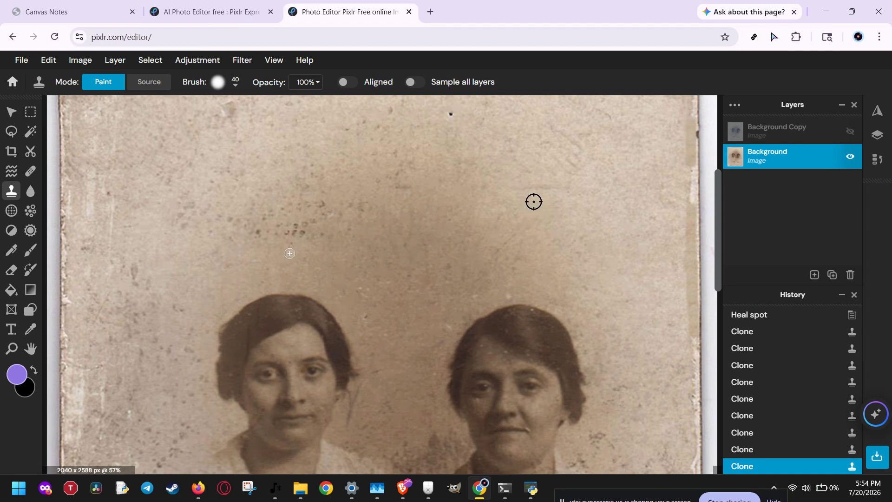
Try cloning background texture over the speckled area above the left woman's head, undoing each stroke
click(533, 200)
key(ctrl+z)
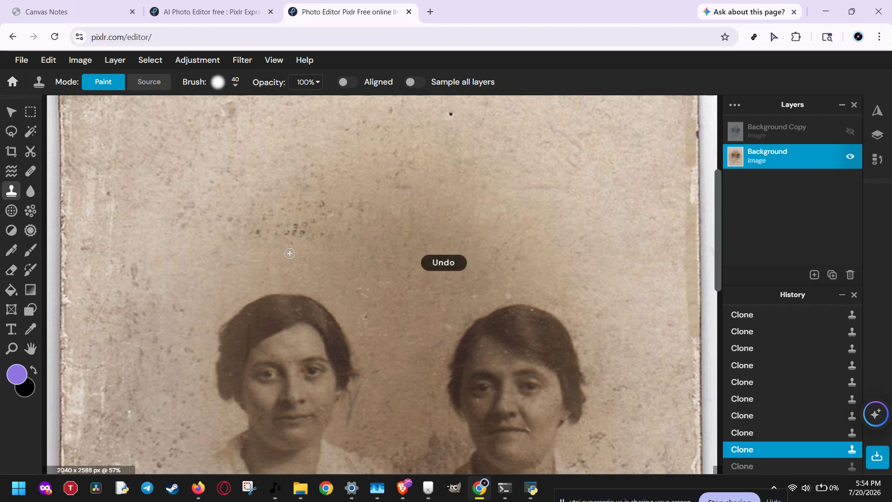
click(533, 200)
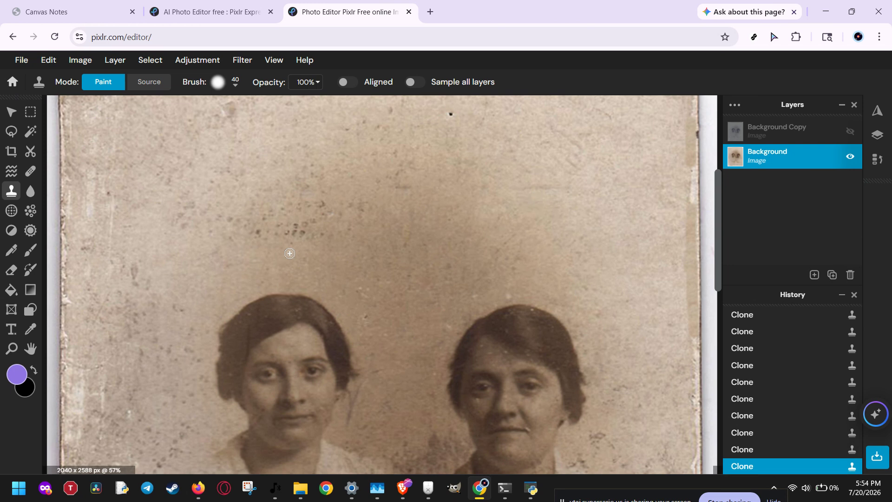
key(ctrl+z)
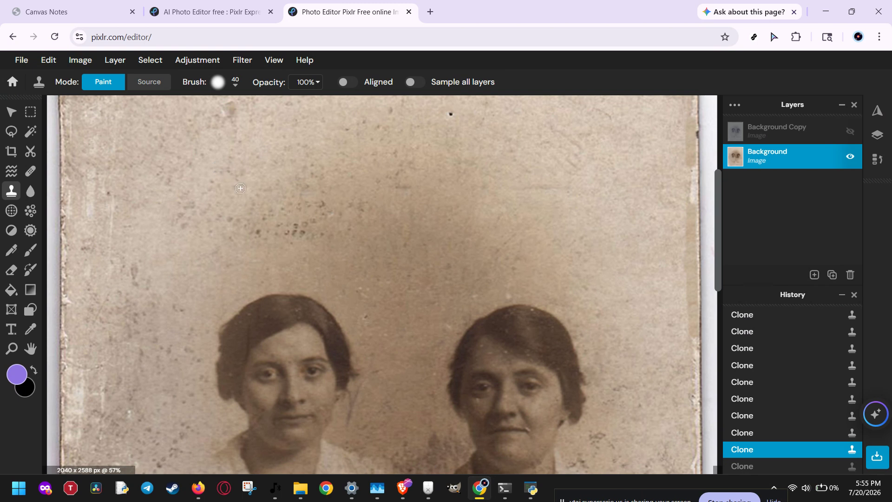
Try a brightness of 21 on the Background layer and cancel the adjustment
click(198, 61)
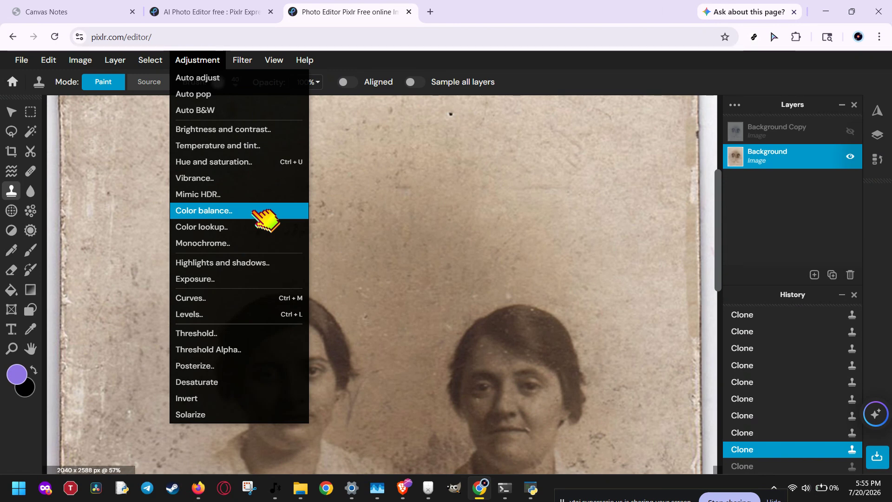
click(254, 130)
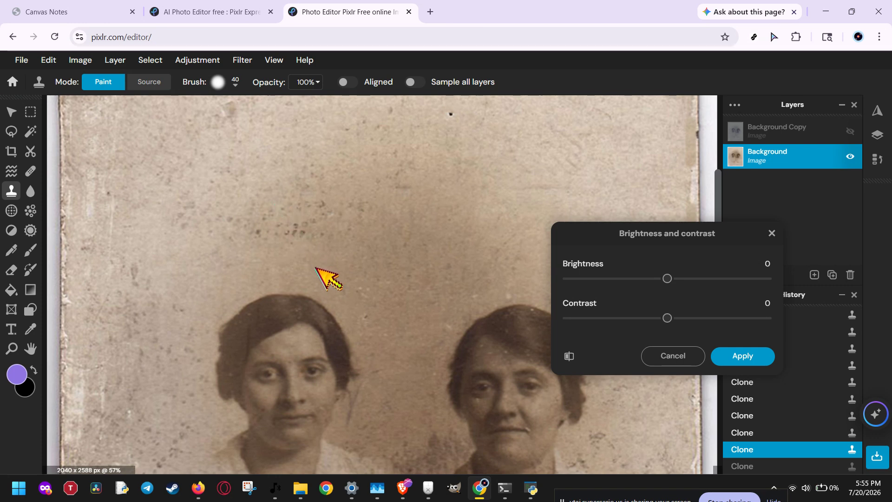
drag(667, 278, 688, 278)
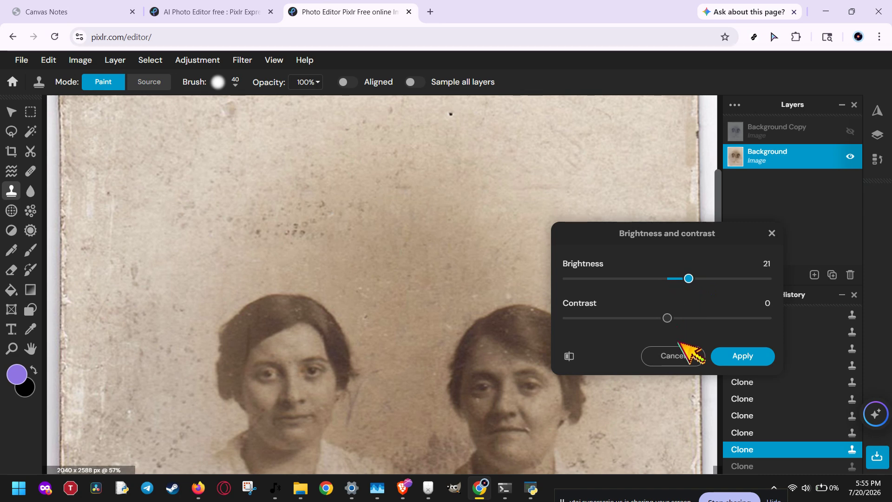
click(676, 355)
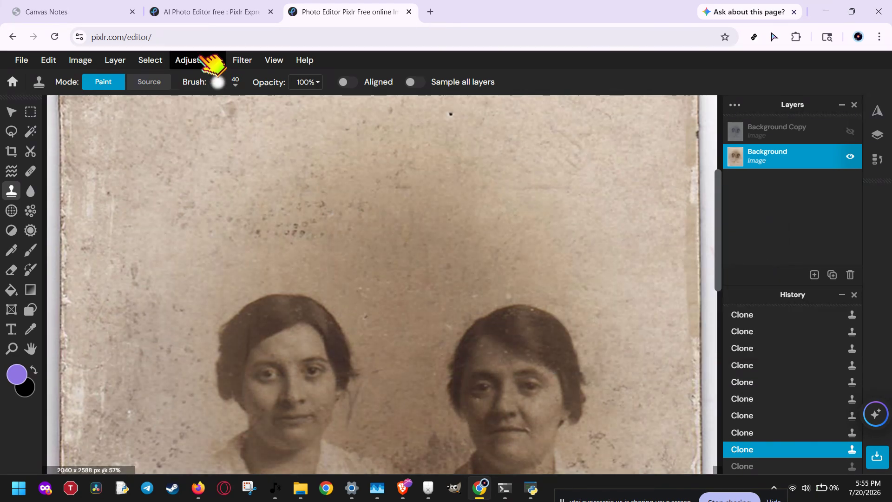
click(203, 60)
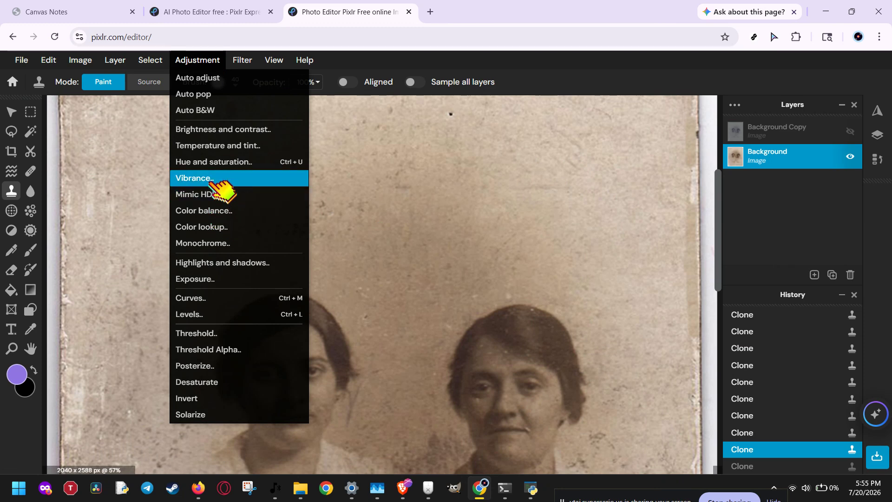
click(194, 179)
click(207, 63)
click(207, 64)
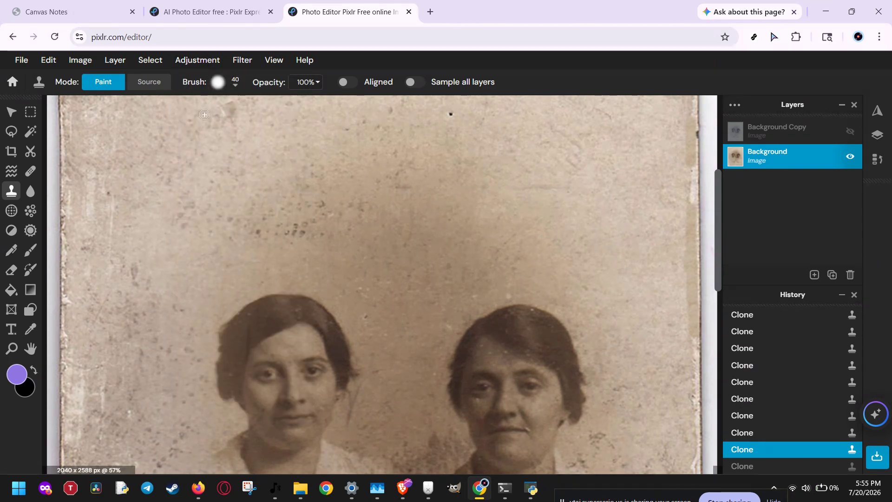
Try a vibrance of -40 on the Background layer and cancel the adjustment
click(203, 61)
click(219, 179)
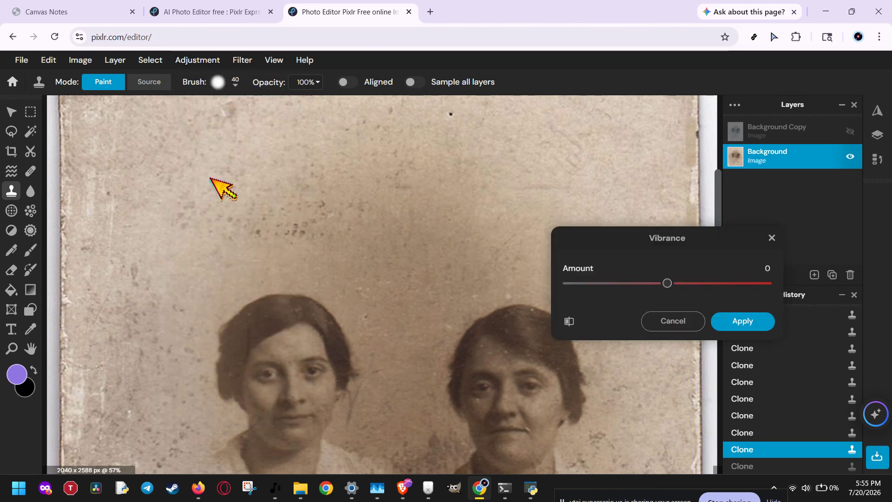
drag(667, 283, 628, 285)
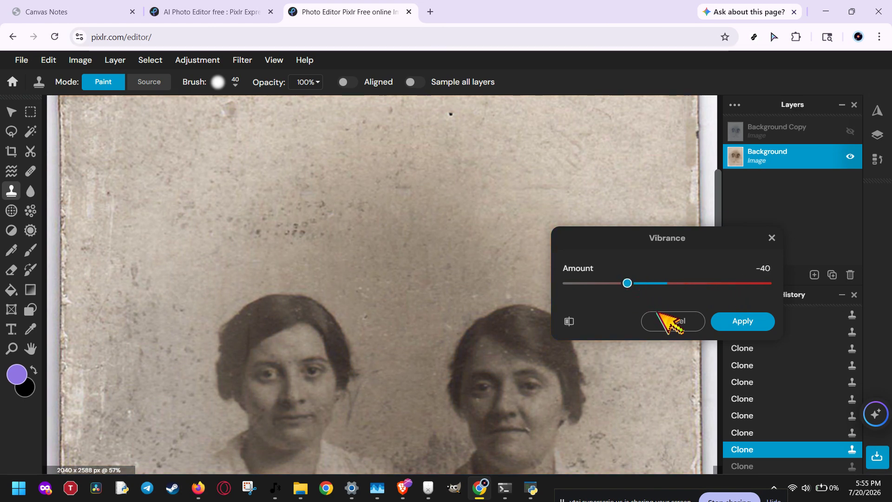
click(672, 321)
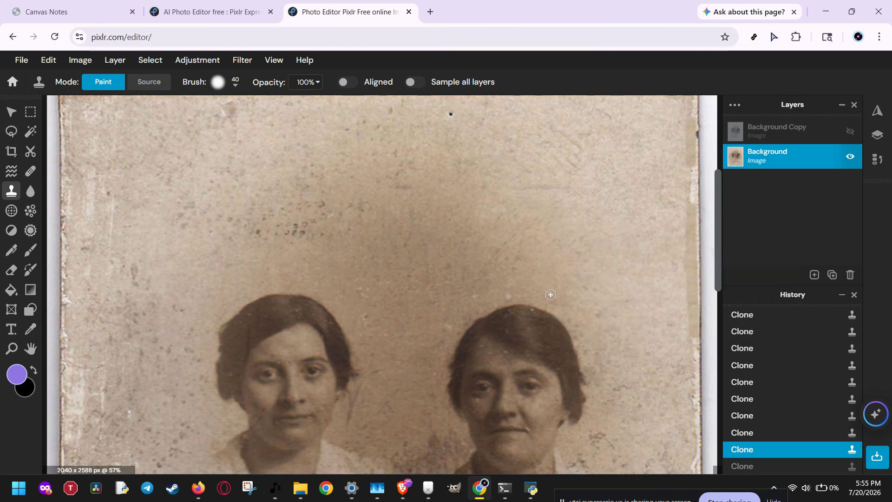
Try a Sharpen amount of 32 on the Background layer with the whole photo in view, and cancel the filter
scroll(550, 294, down, 3)
scroll(550, 294, down, 3)
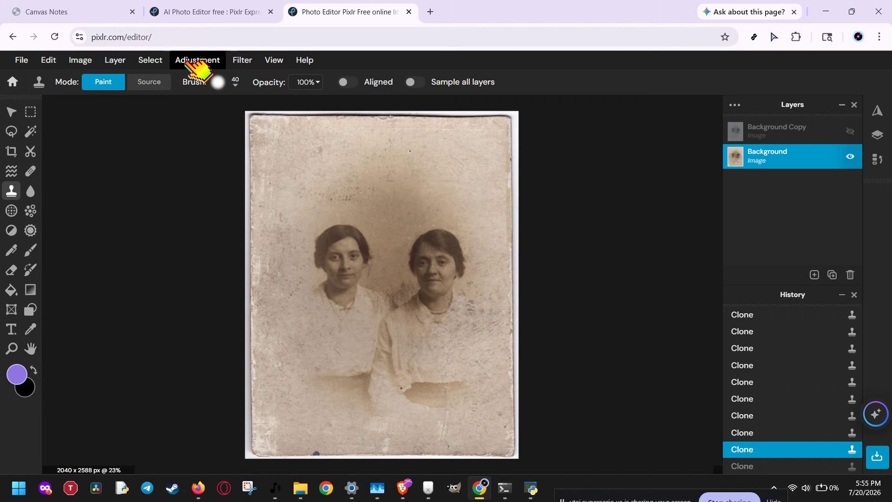
click(242, 61)
mouse_move(274, 137)
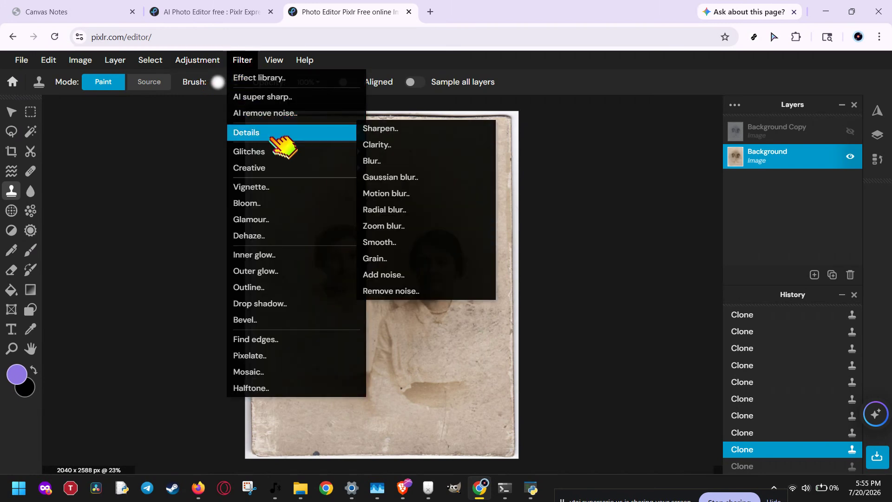
click(423, 130)
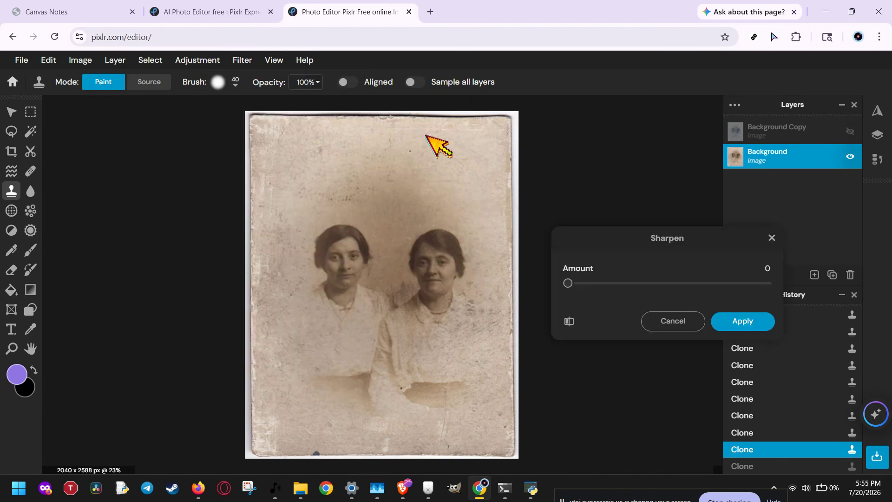
drag(567, 283, 632, 284)
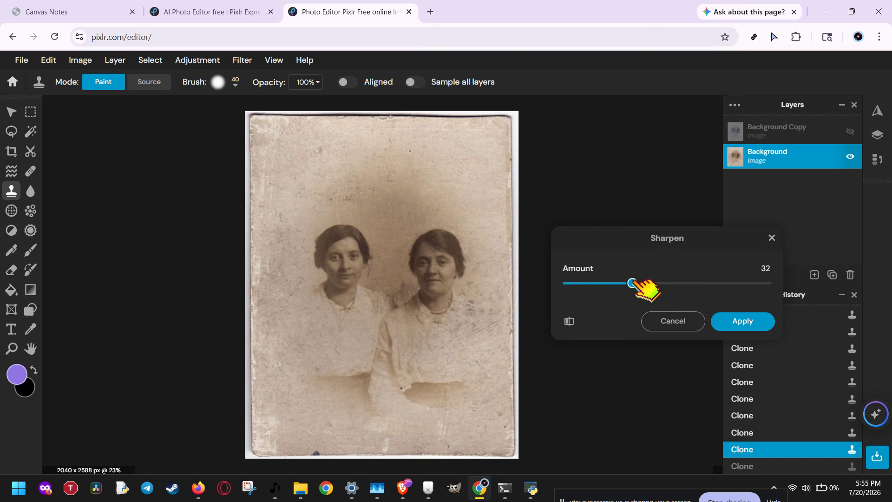
click(684, 321)
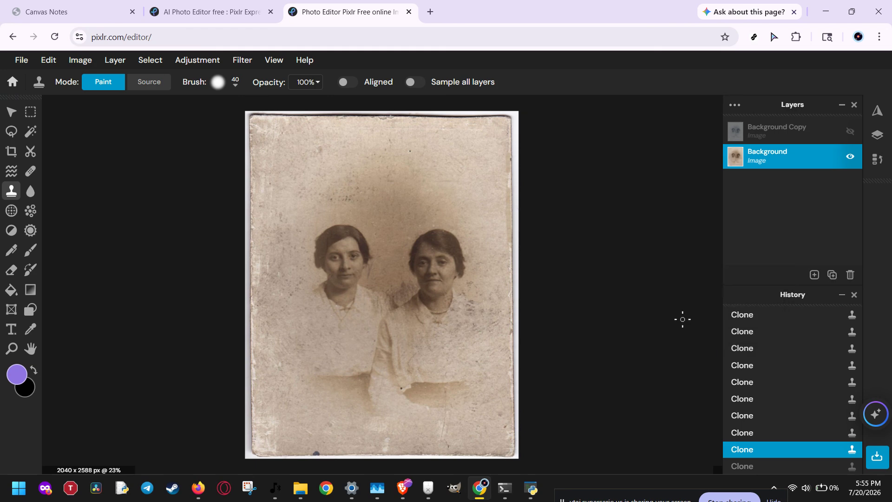
Revert the image to the last visibility state in the history before the first spot heal
scroll(781, 409, up, 3)
scroll(789, 414, up, 3)
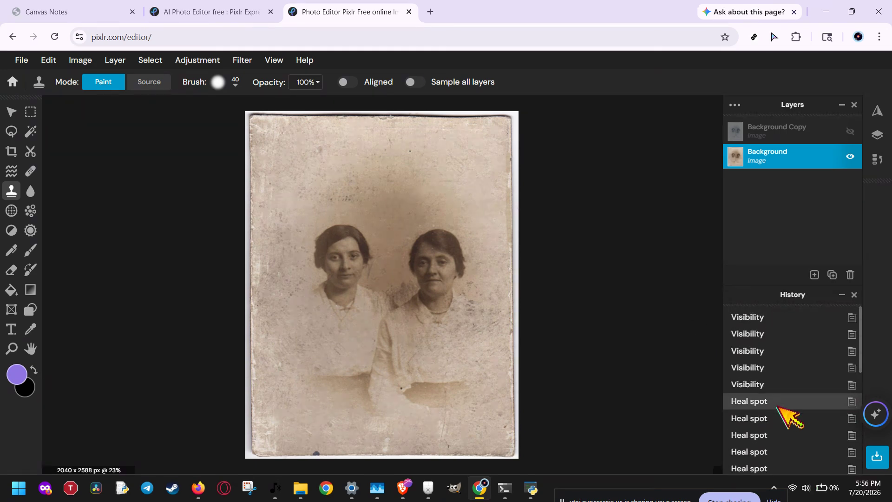
click(770, 380)
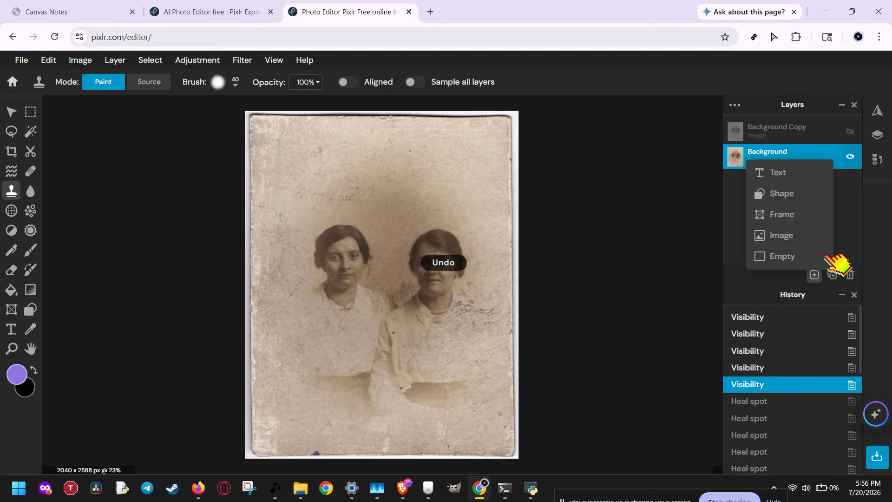
Toggle the Background Copy layer's visibility to compare it with the sepia Background layer, leaving the copy shown
click(850, 131)
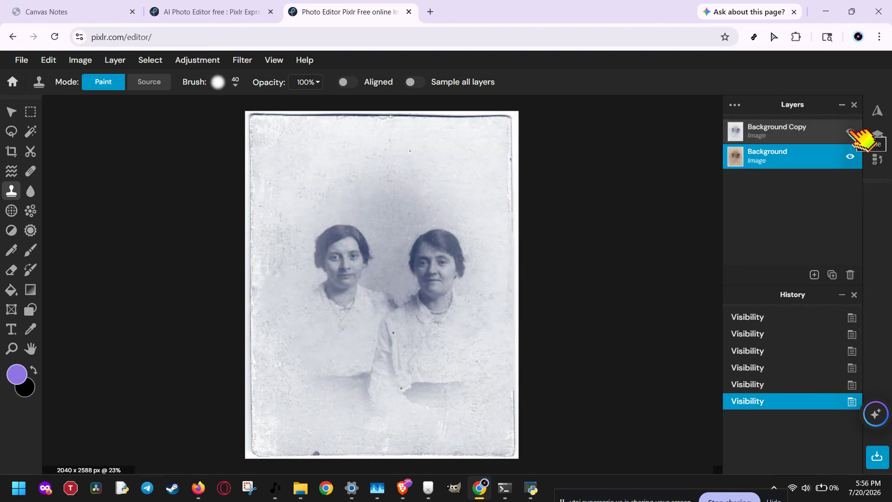
click(850, 131)
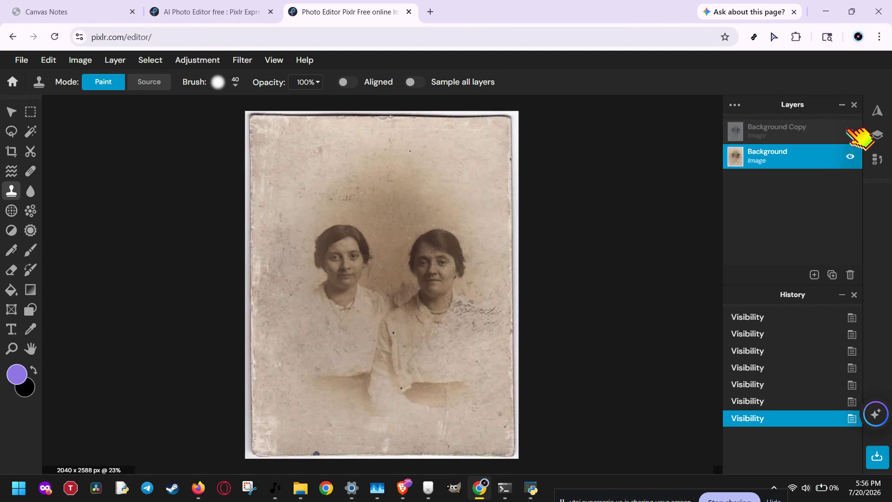
click(851, 131)
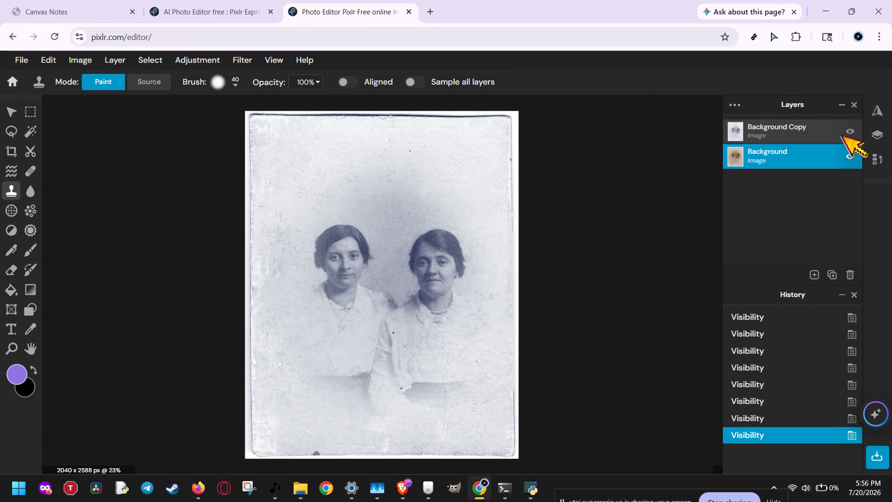
Browse the Color lookup gradient presets for the Background layer, cancel the adjustment and hide the Background Copy layer
click(241, 62)
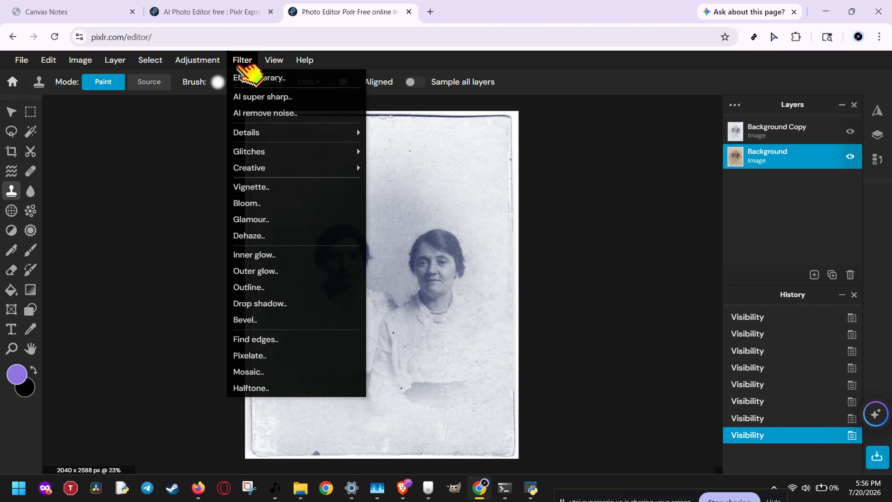
click(211, 60)
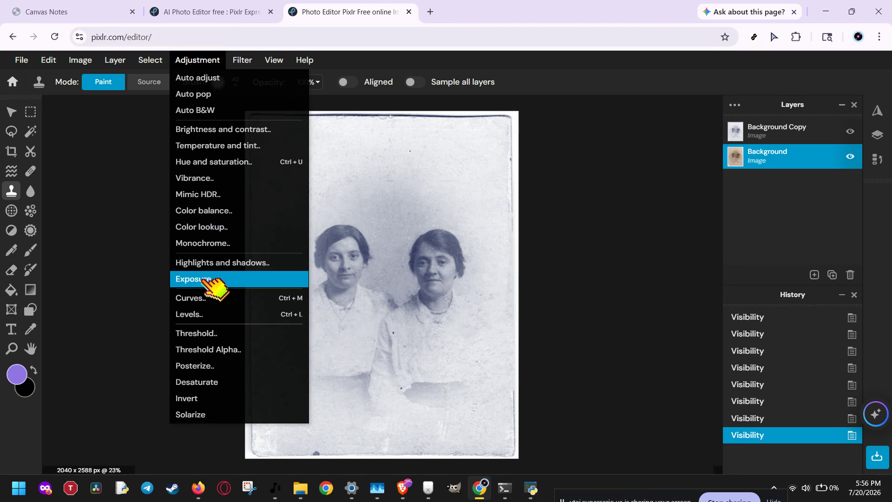
click(214, 227)
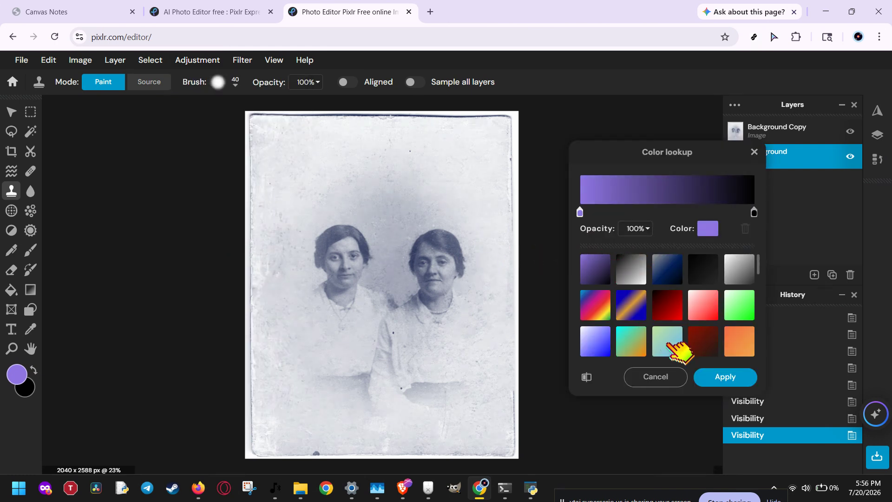
scroll(676, 349, down, 3)
scroll(671, 348, up, 5)
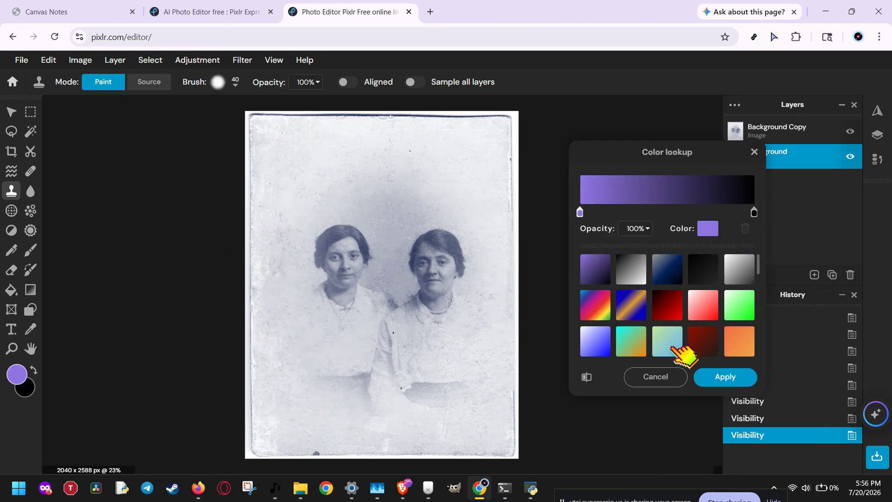
click(674, 377)
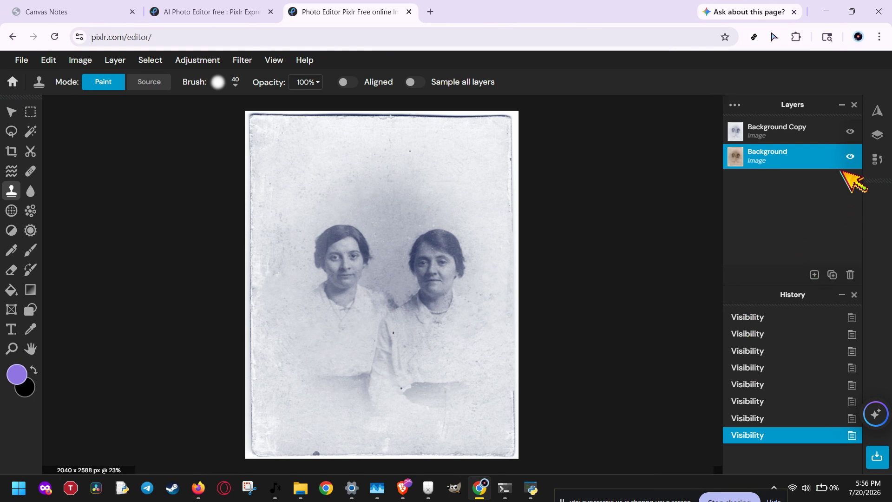
click(850, 132)
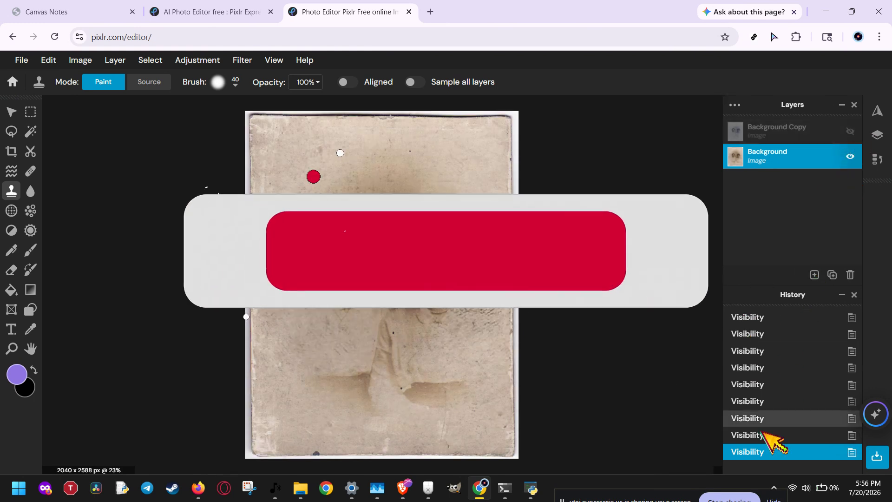